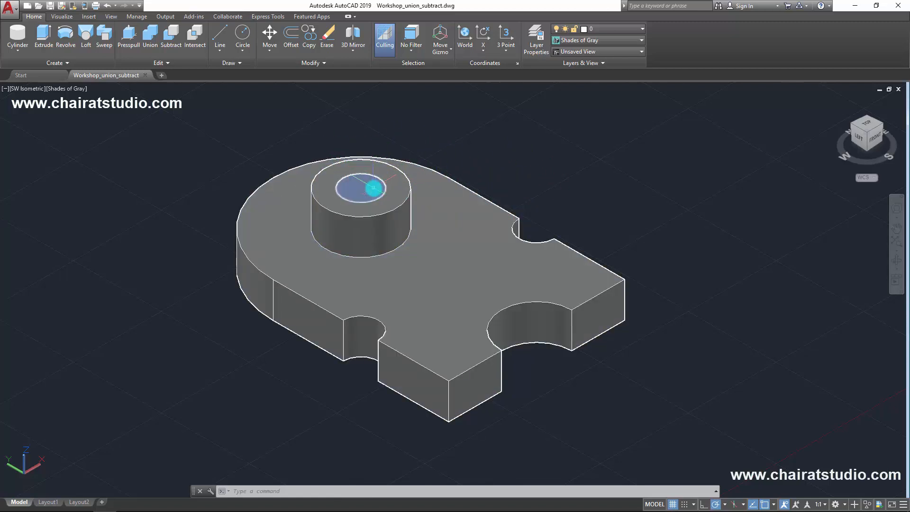
pyautogui.click(351, 196)
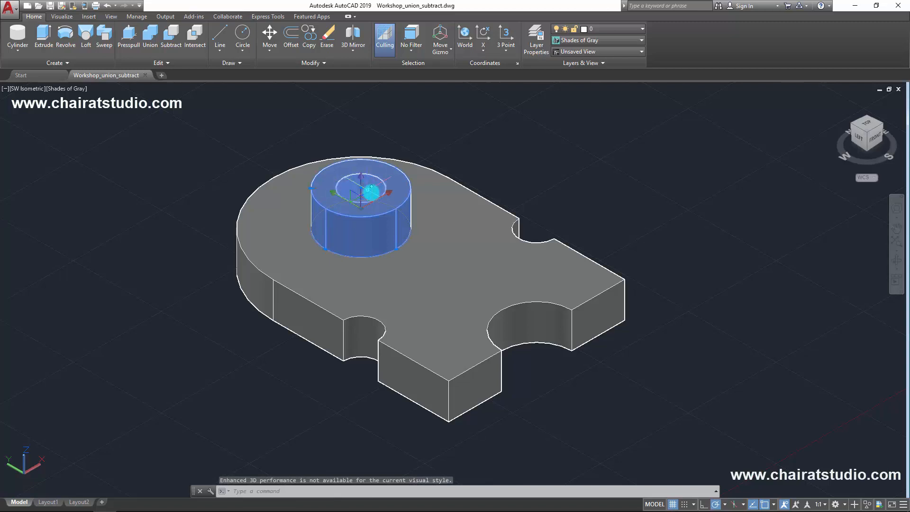
pyautogui.press('Escape')
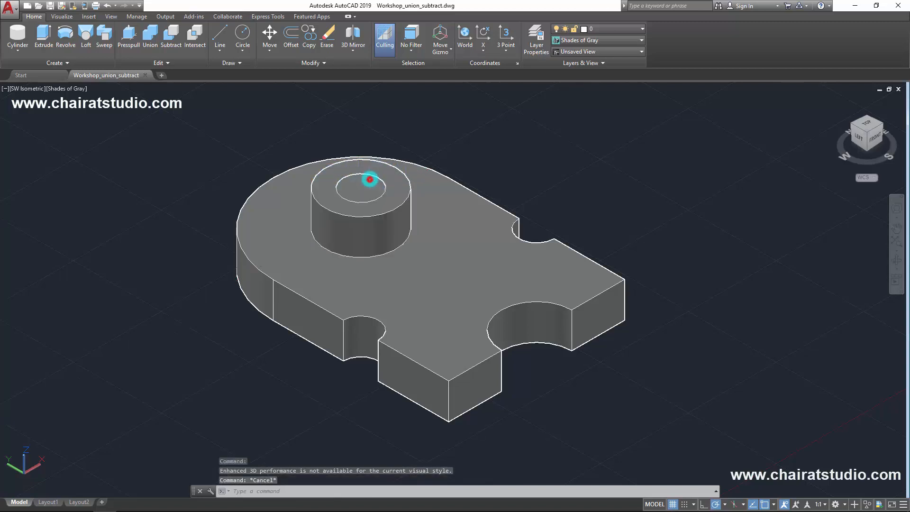
pyautogui.press('Escape')
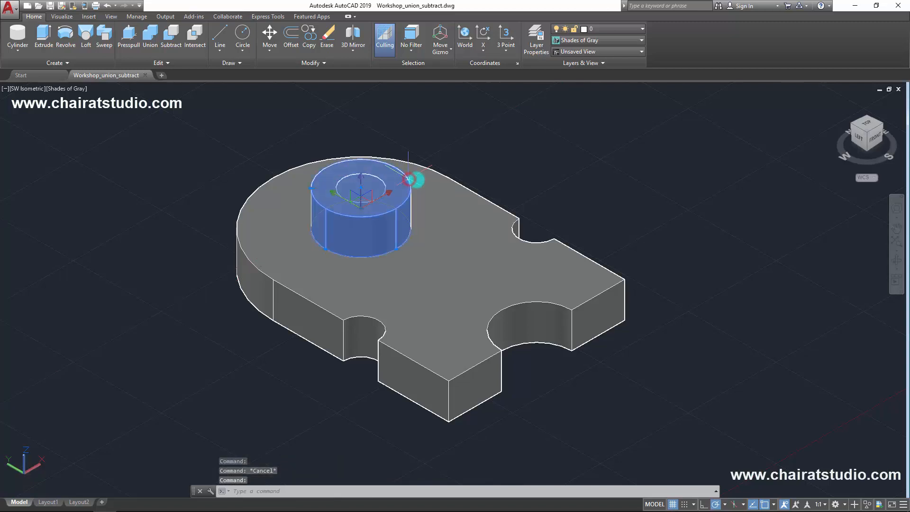
pyautogui.click(305, 126)
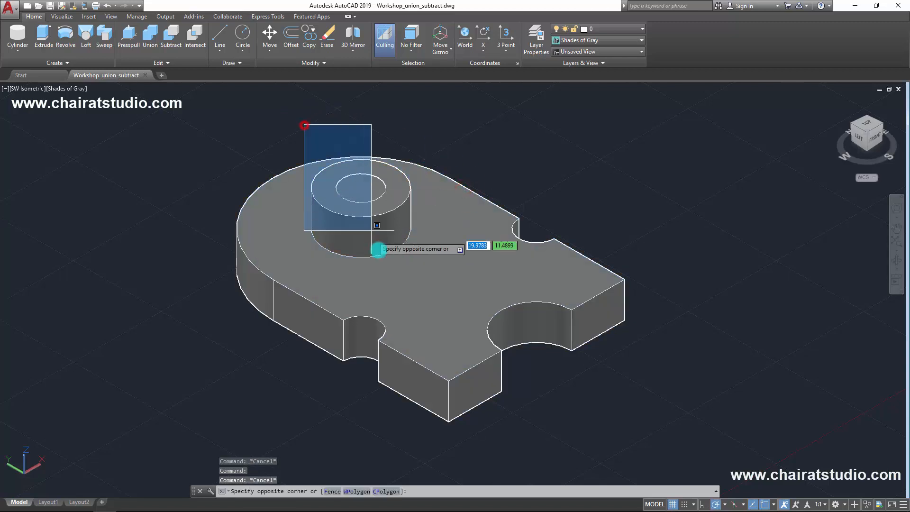
pyautogui.click(391, 290)
pyautogui.press('Escape')
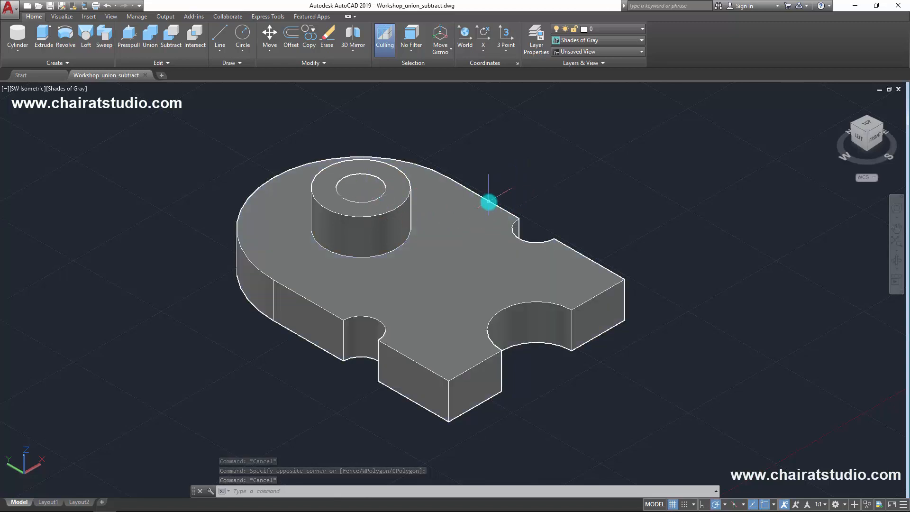
# - Move the notched base plate aside along its X axis, leaving both cylinders in place
pyautogui.click(469, 222)
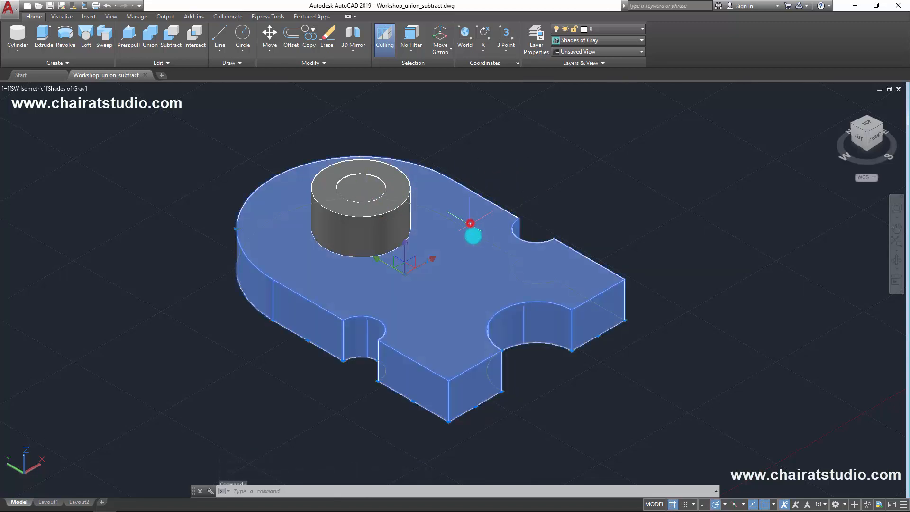
pyautogui.click(415, 264)
pyautogui.click(489, 229)
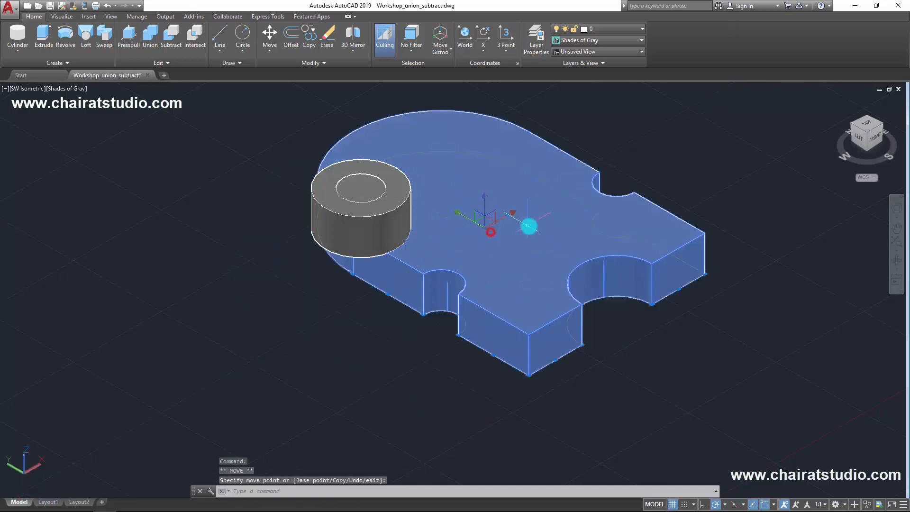
pyautogui.press('Escape')
# - Raise the outer cylinder vertically above the inner cylinder
pyautogui.click(364, 187)
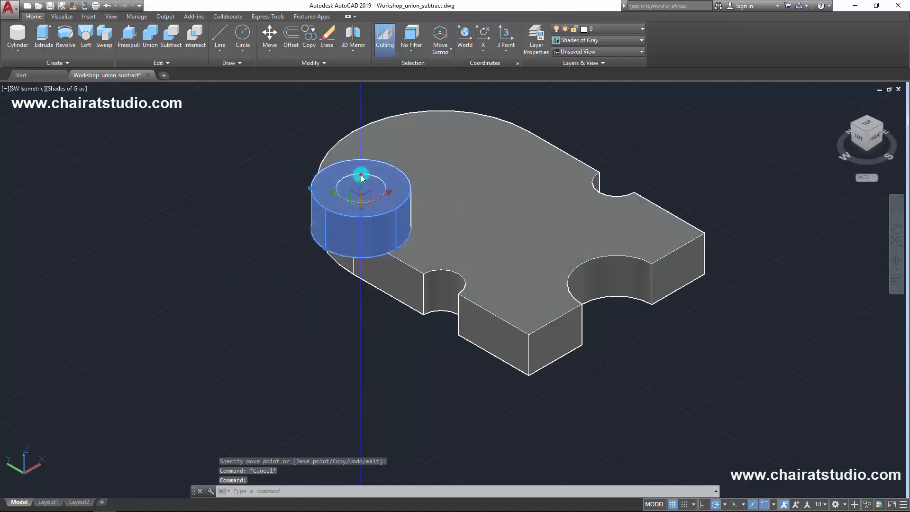
pyautogui.click(361, 177)
pyautogui.click(359, 137)
pyautogui.press('Escape')
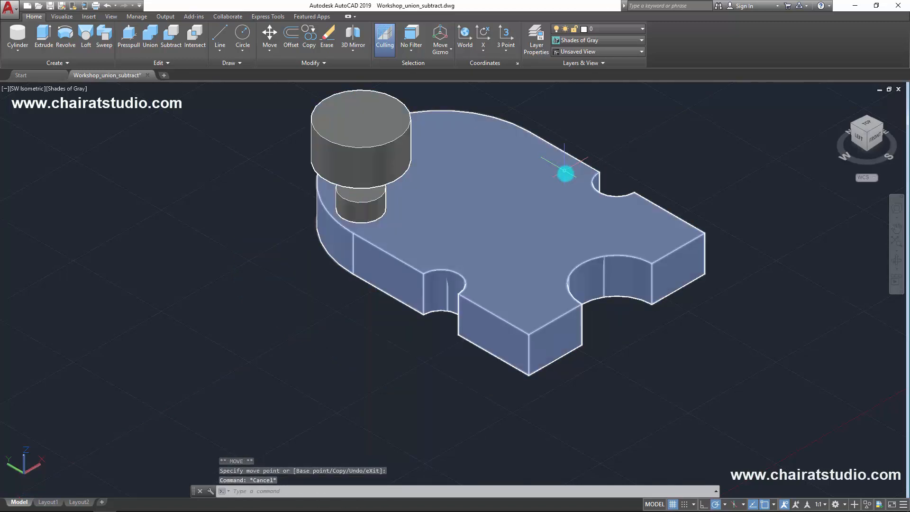
# - Undo the moves of the base plate and the outer cylinder
pyautogui.hotkey('ctrl', 'z')
pyautogui.hotkey('ctrl', 'z')
pyautogui.hotkey('ctrl', 'z')
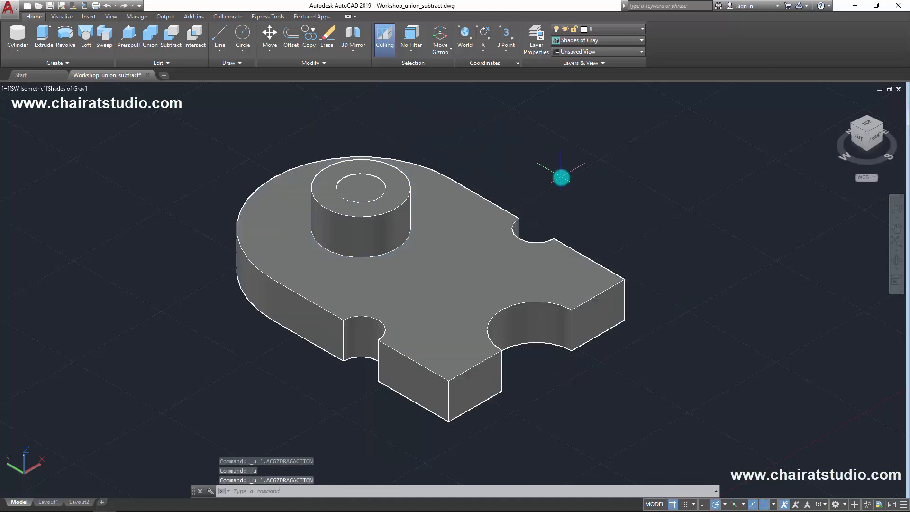
pyautogui.click(365, 205)
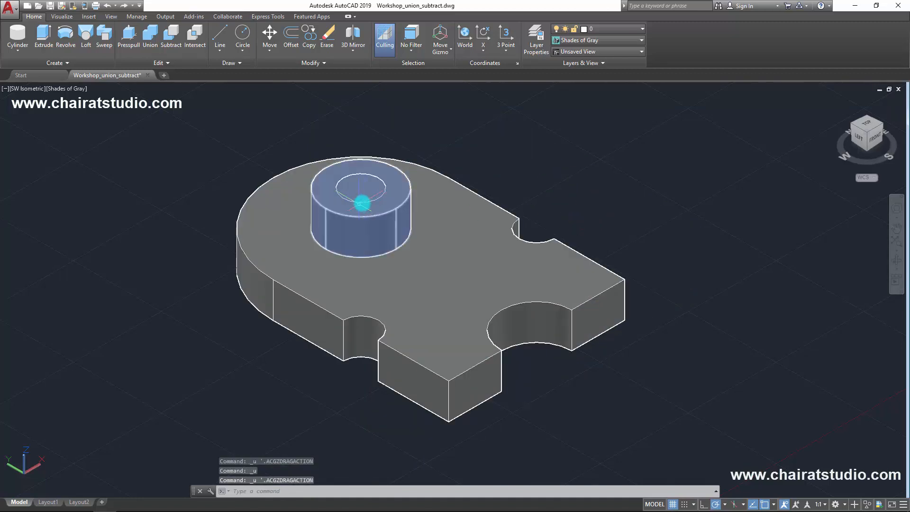
pyautogui.press('Escape')
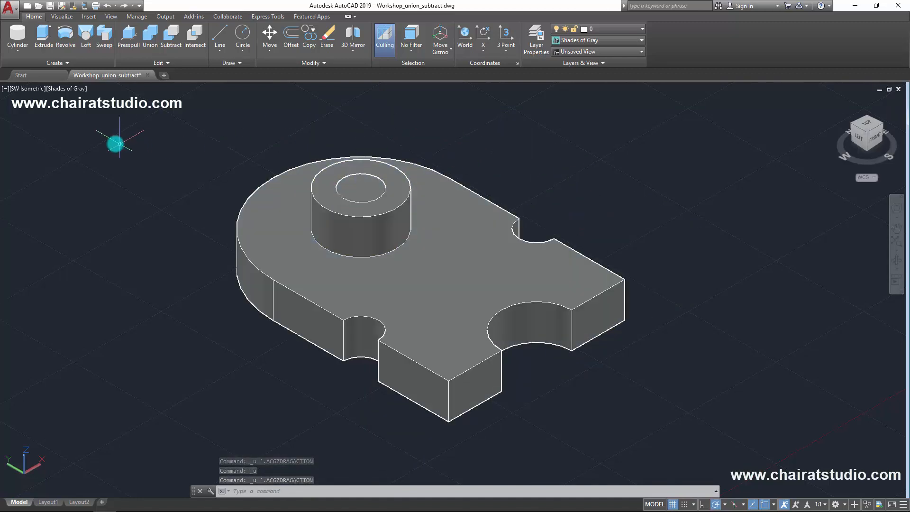
# - Union the base plate, the outer cylinder and the inner cylinder into one solid
pyautogui.click(151, 41)
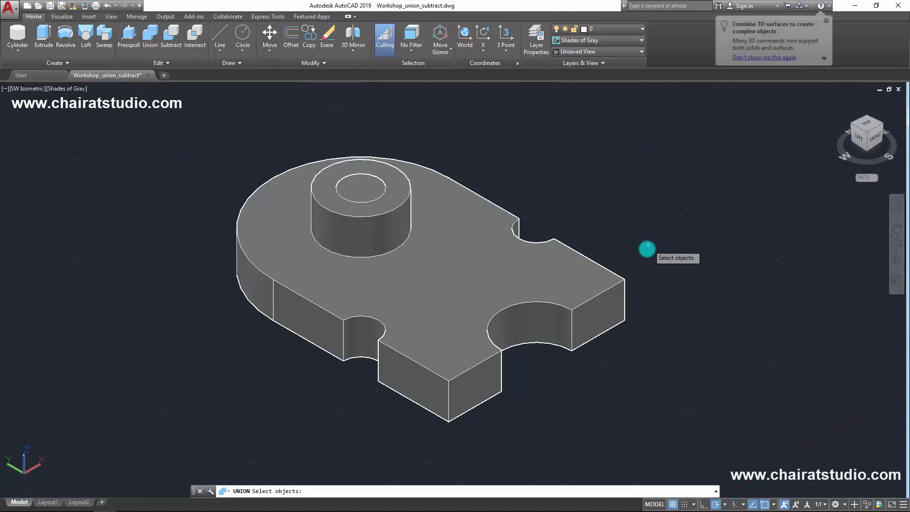
pyautogui.click(301, 300)
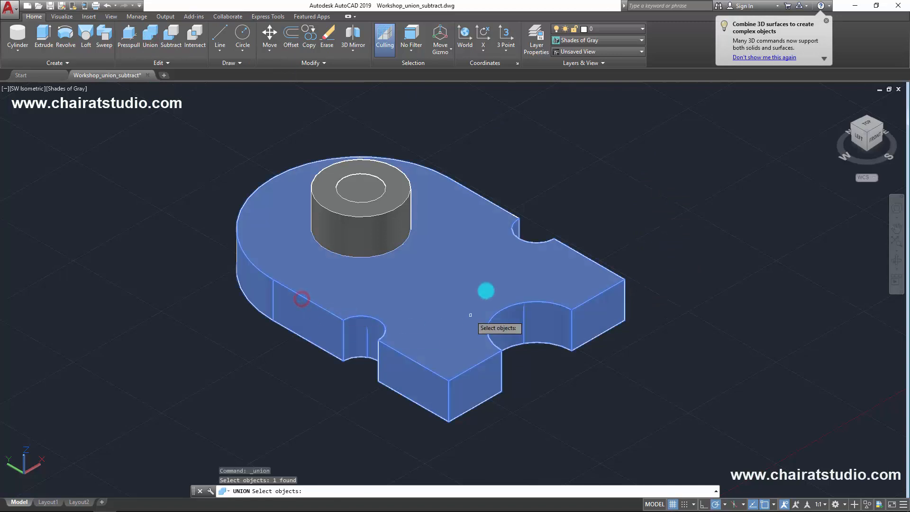
pyautogui.click(382, 214)
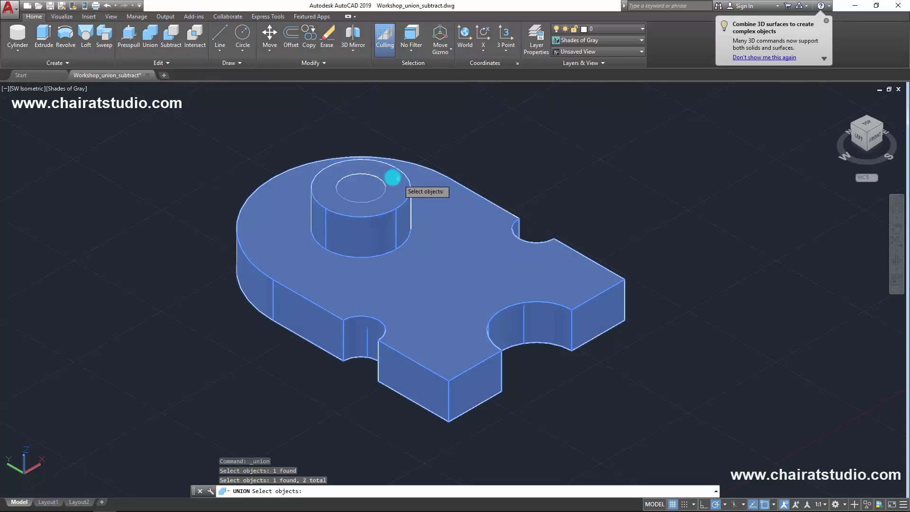
pyautogui.click(372, 174)
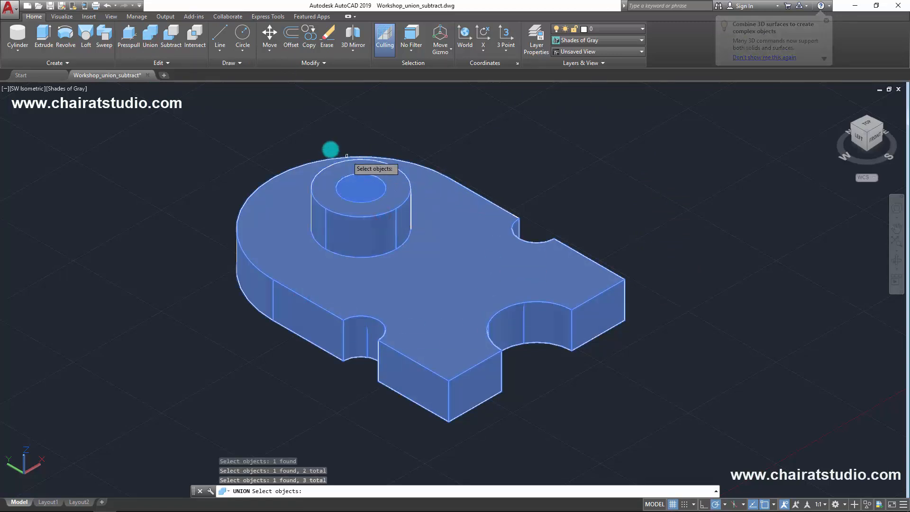
pyautogui.click(221, 117)
pyautogui.click(662, 434)
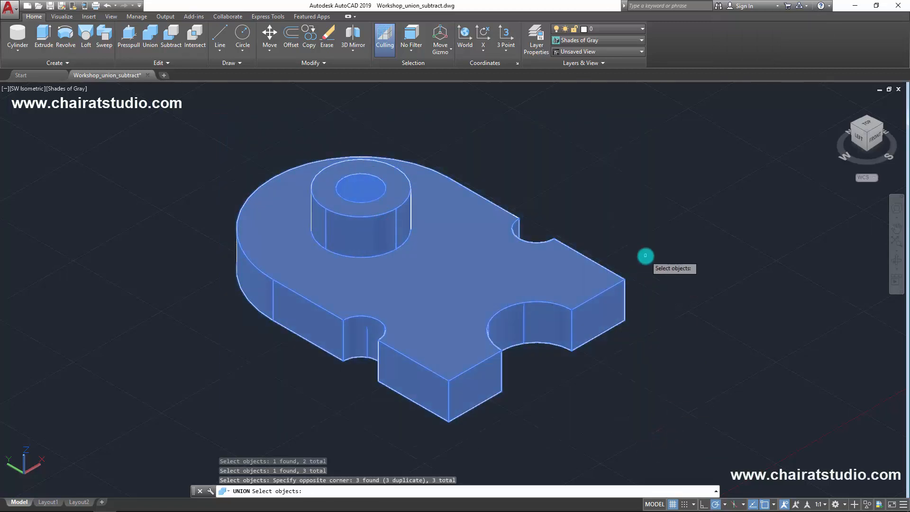
pyautogui.press('Return')
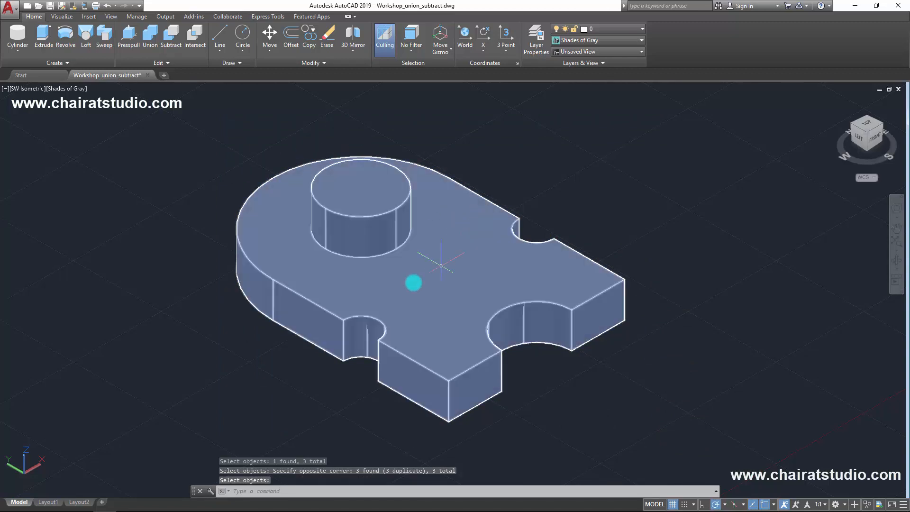
# - Move the merged solid a short distance as one body, and clear the selection
pyautogui.scroll(-3, 417, 212)
pyautogui.scroll(2, 403, 211)
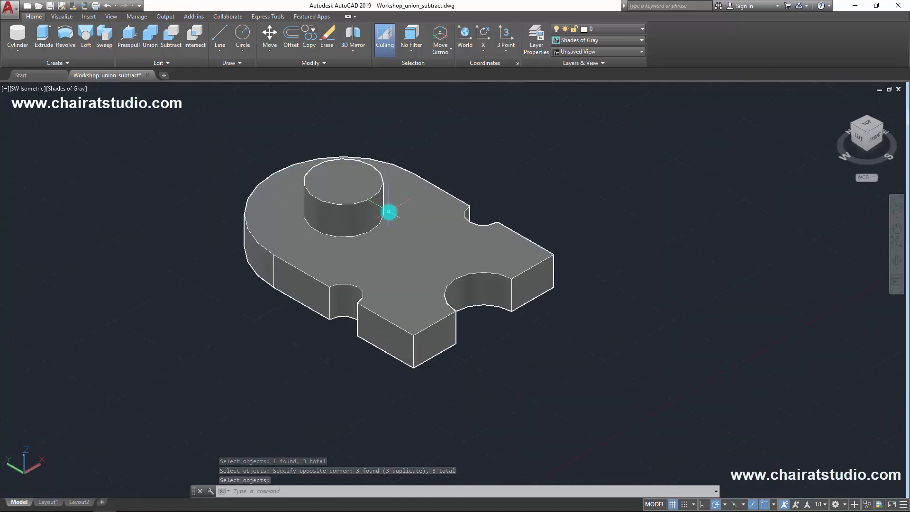
pyautogui.click(389, 219)
pyautogui.click(397, 226)
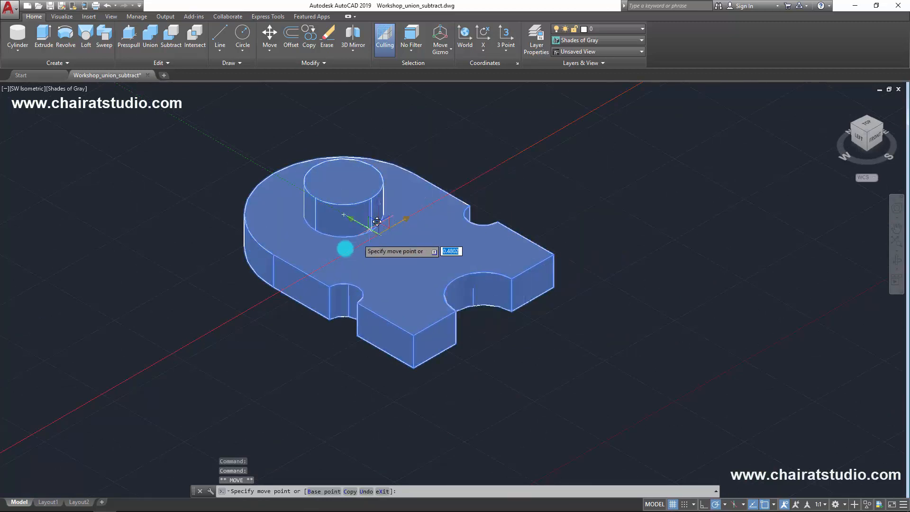
pyautogui.click(379, 230)
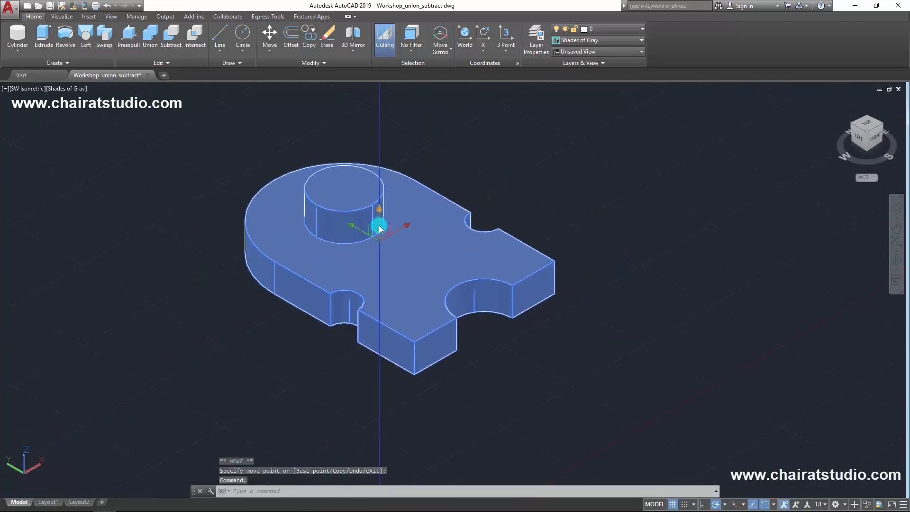
pyautogui.scroll(2, 379, 232)
pyautogui.press('Escape')
pyautogui.press('Escape')
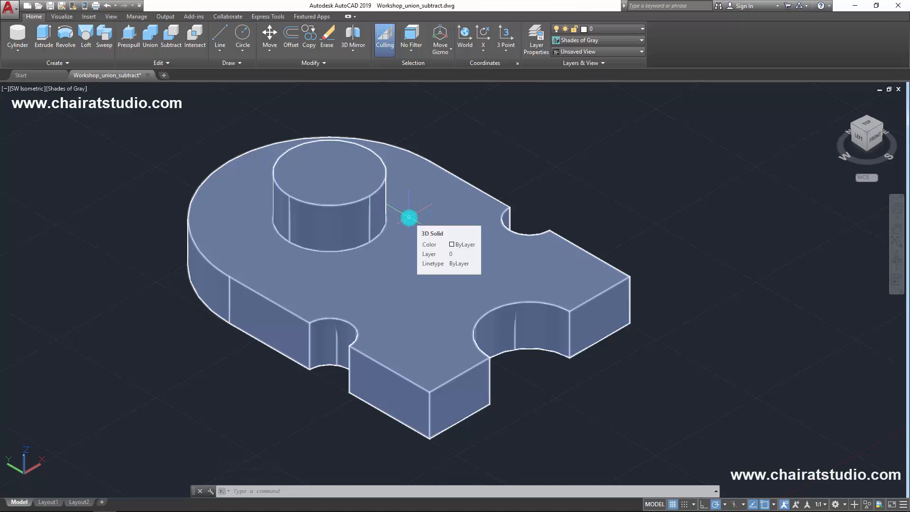
# - Create a cylinder of radius 0.5 centred on the boss's top face and extending down into the boss
pyautogui.scroll(-2, 409, 217)
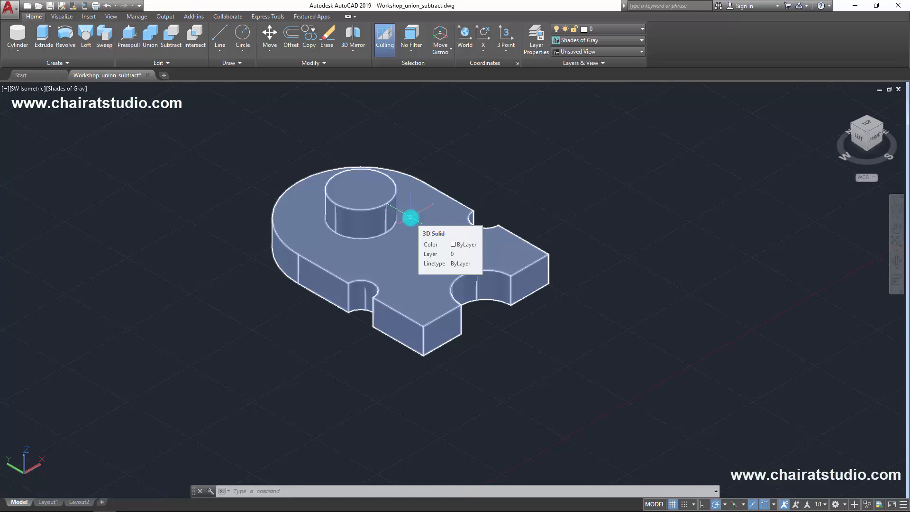
pyautogui.scroll(2, 360, 197)
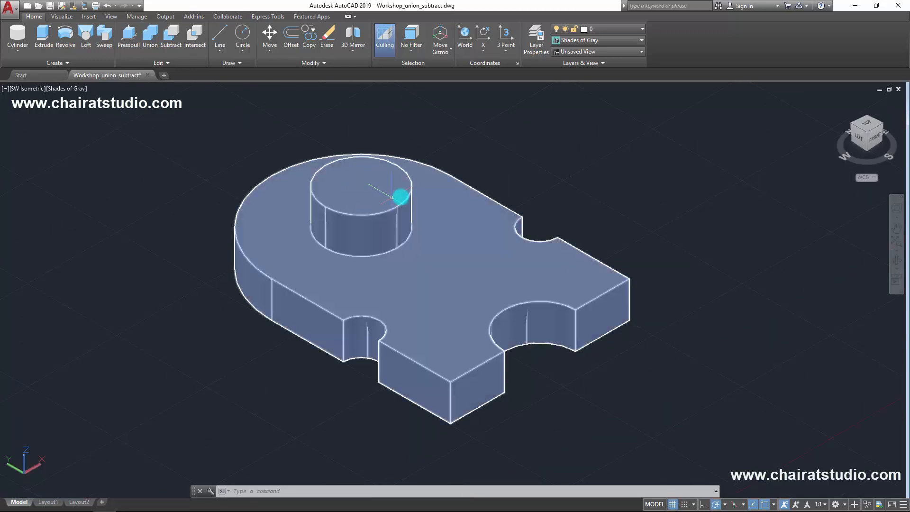
pyautogui.moveTo(400, 197); pyautogui.dragTo(374, 208, button='middle')
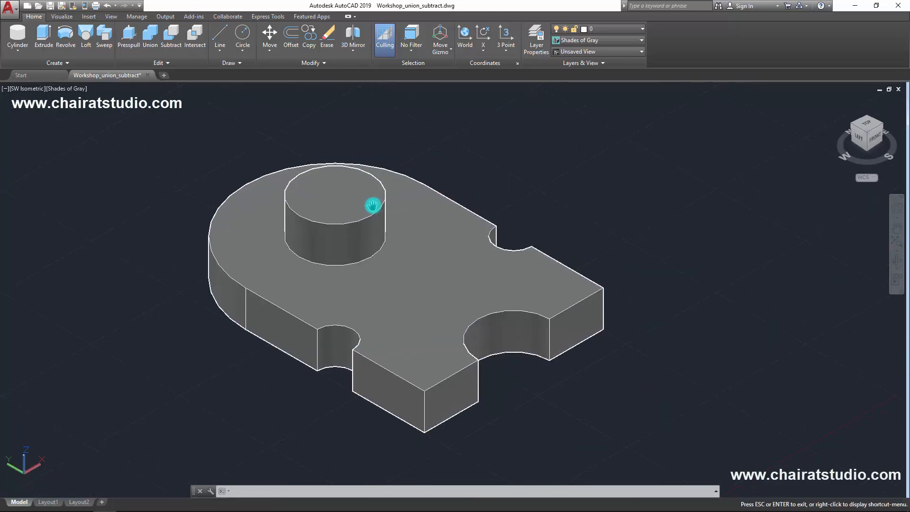
pyautogui.click(17, 48)
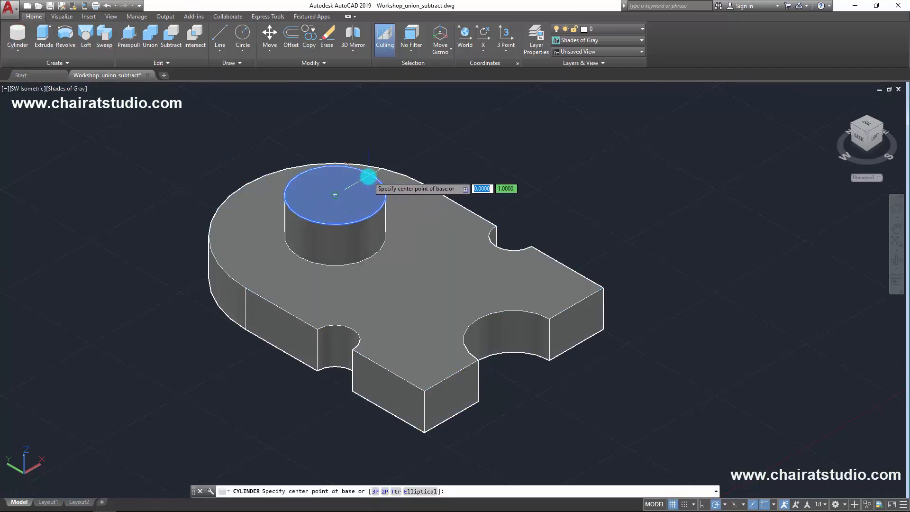
pyautogui.click(353, 195)
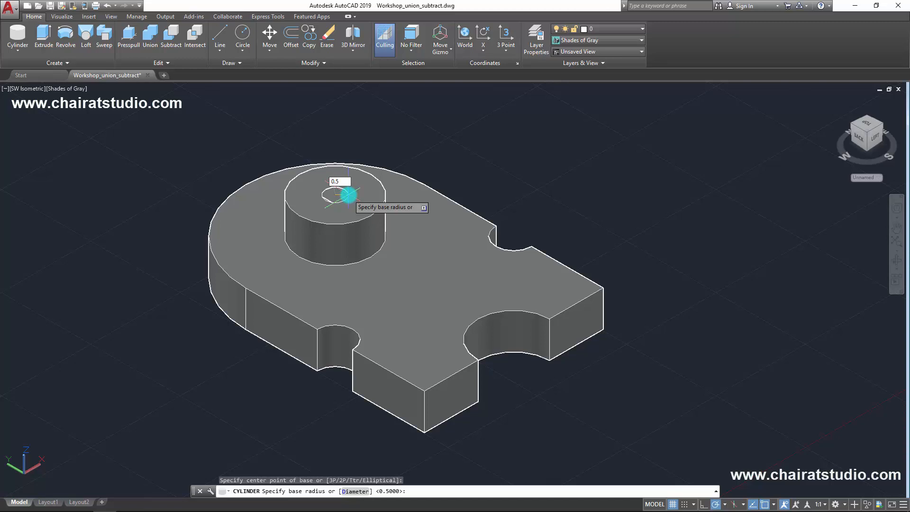
pyautogui.write('0.5')
pyautogui.press('Return')
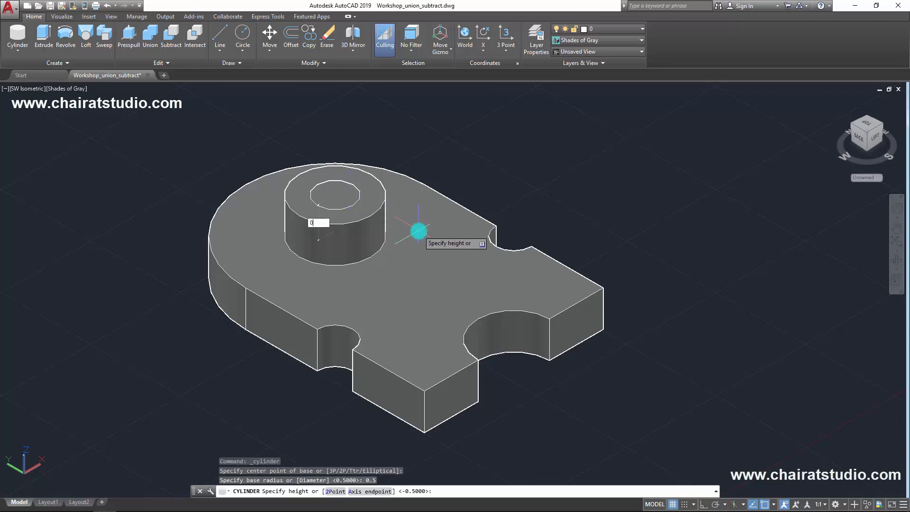
pyautogui.press('Return')
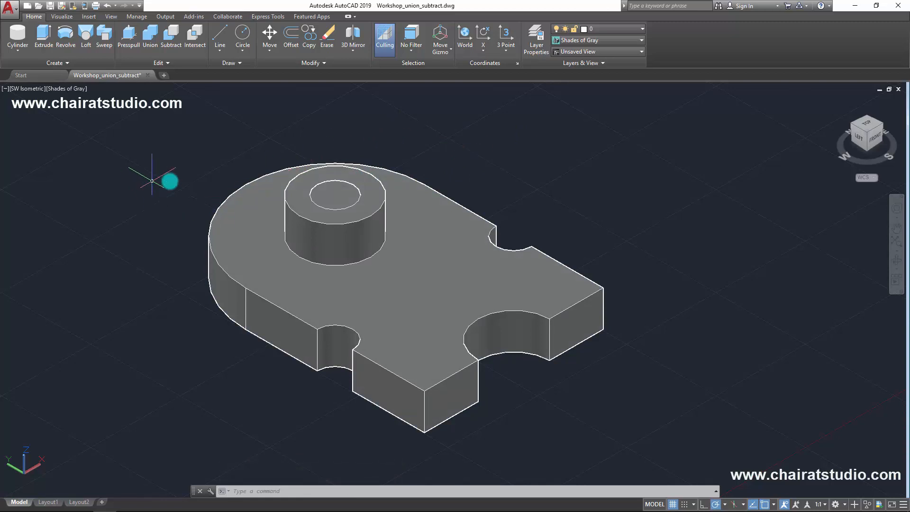
# - Subtract the 0.5 radius cylinder from the merged solid to cut a hole in the boss
pyautogui.click(172, 48)
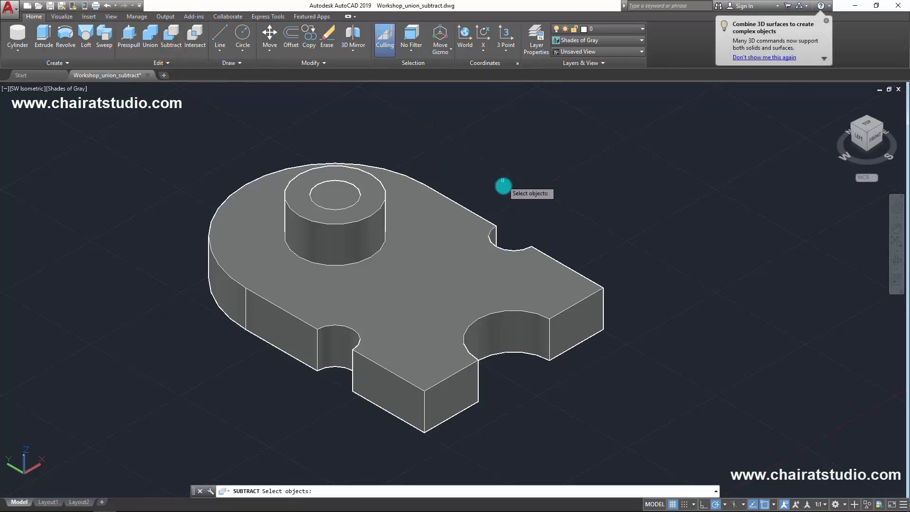
pyautogui.click(434, 228)
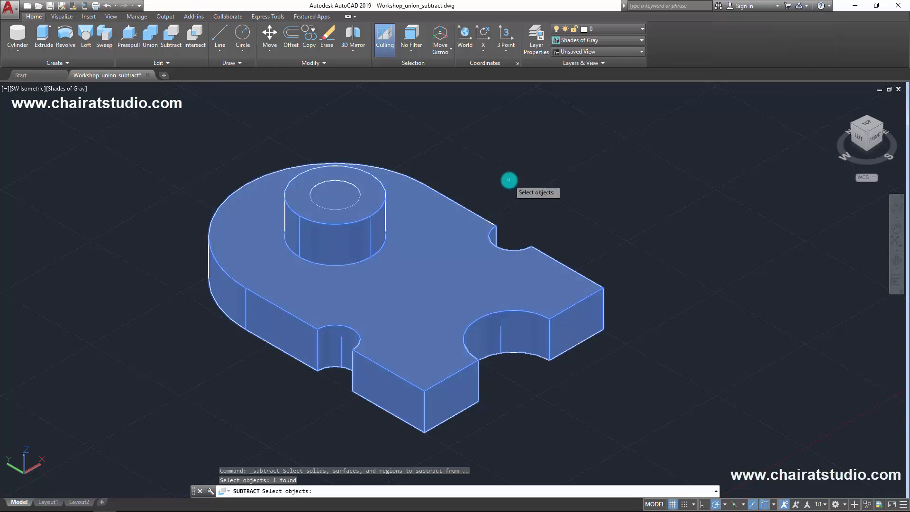
pyautogui.press('Return')
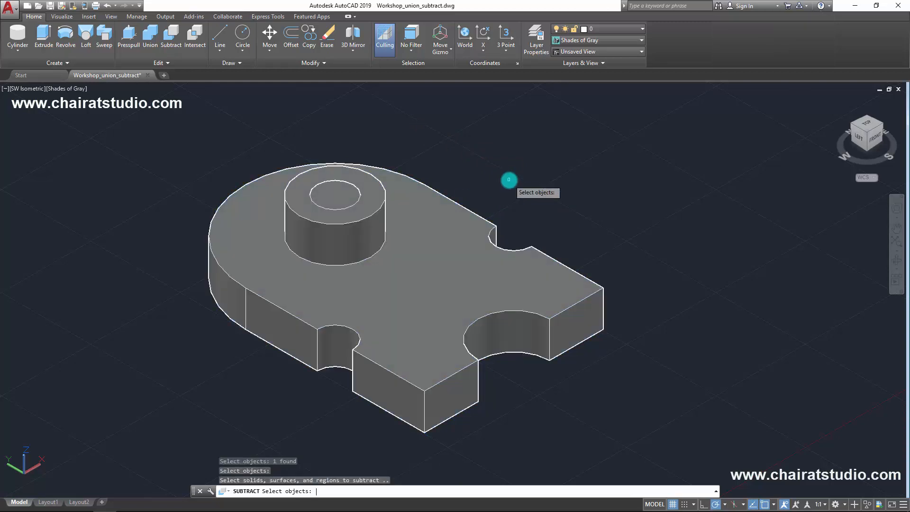
pyautogui.click(334, 180)
pyautogui.press('Return')
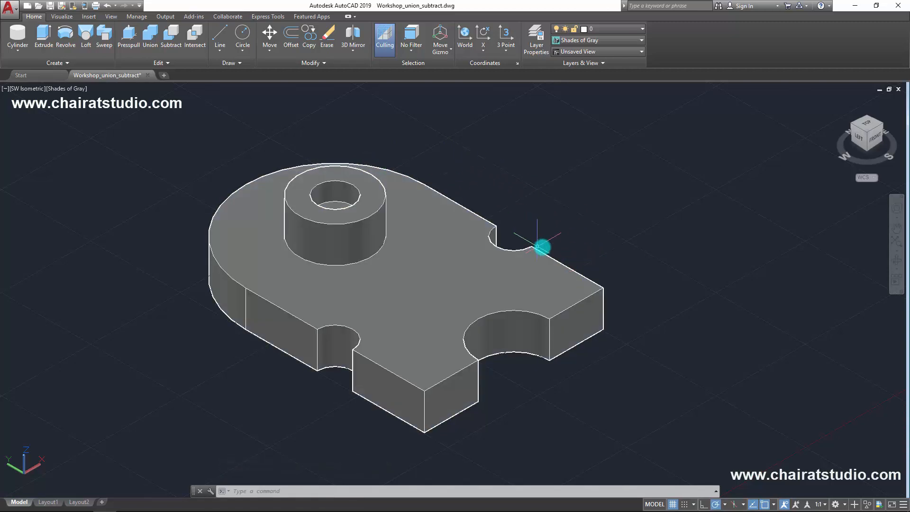
# - Create a cylinder of radius 0.7 centred on the boss's hole at its top face, extending 0.25 down into the boss
pyautogui.click(18, 34)
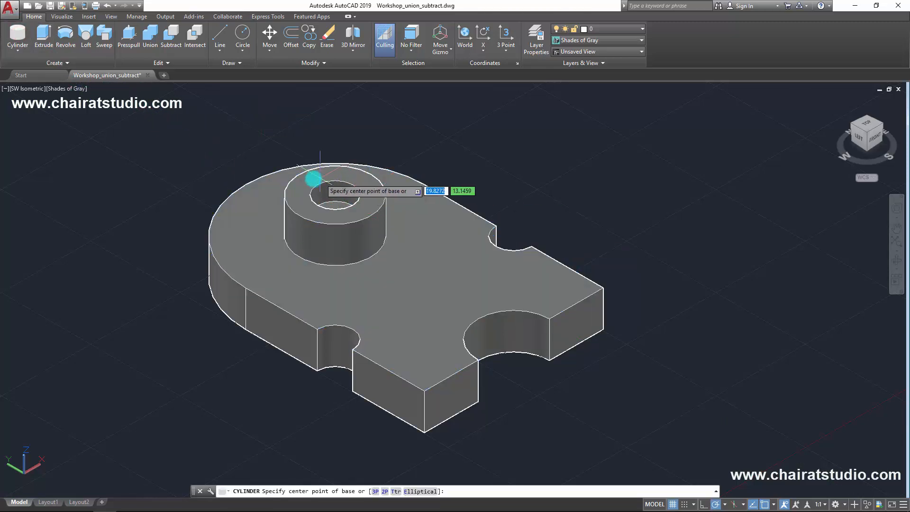
pyautogui.click(346, 195)
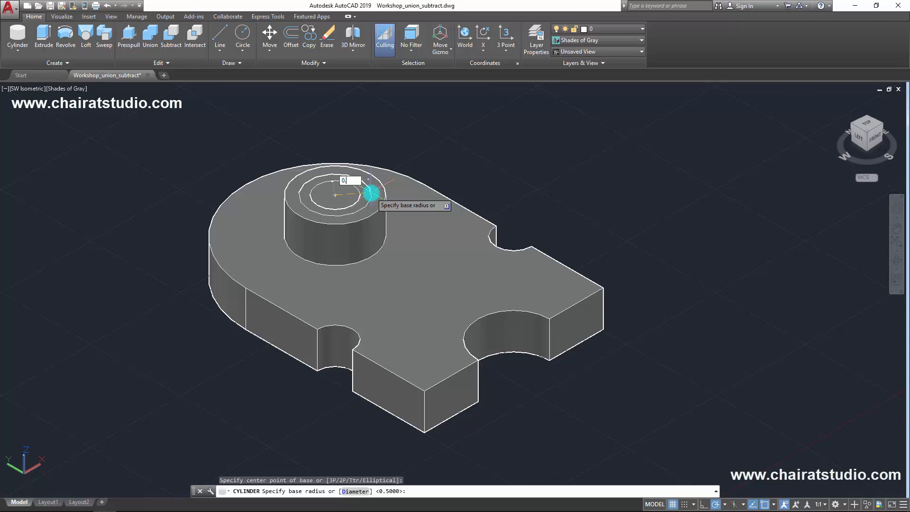
pyautogui.write('0.7')
pyautogui.press('Return')
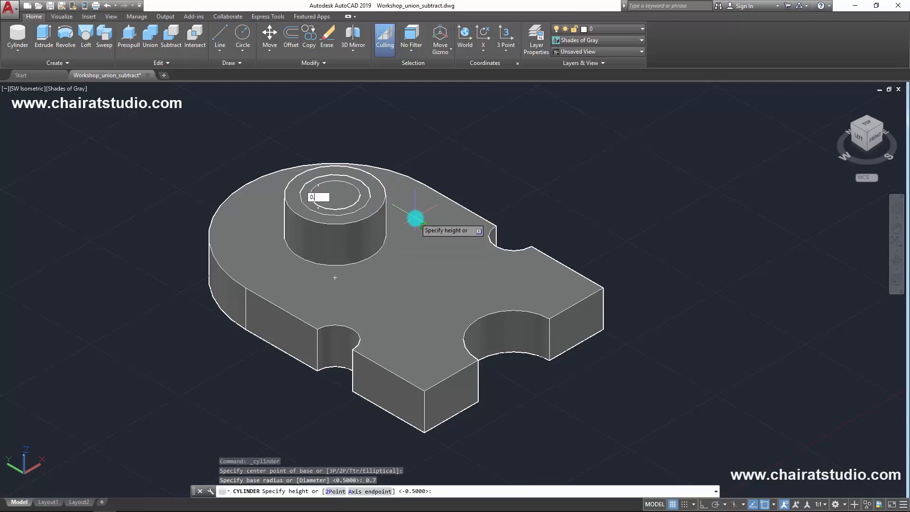
pyautogui.write('0.25')
pyautogui.press('Return')
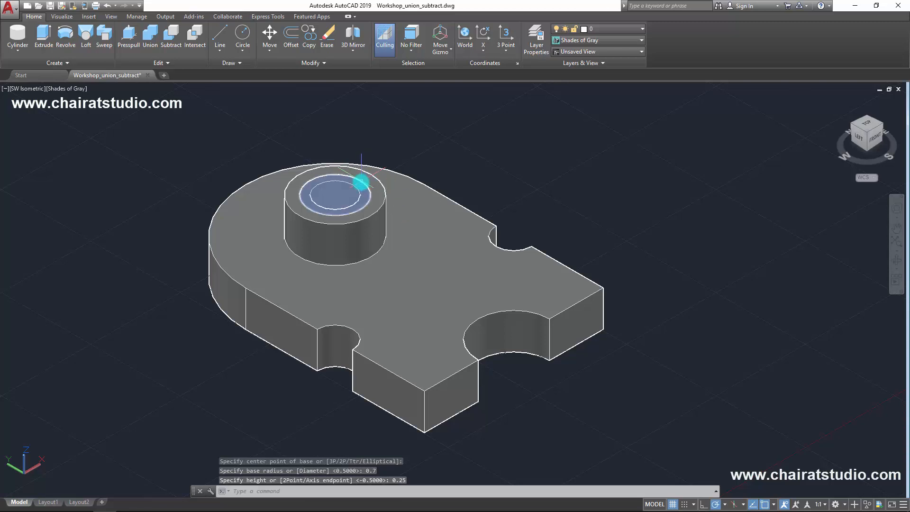
# - Create a cylinder of radius 0.5 on the plate's top face near the large end notch, extending 0.5 down into the plate
pyautogui.click(15, 37)
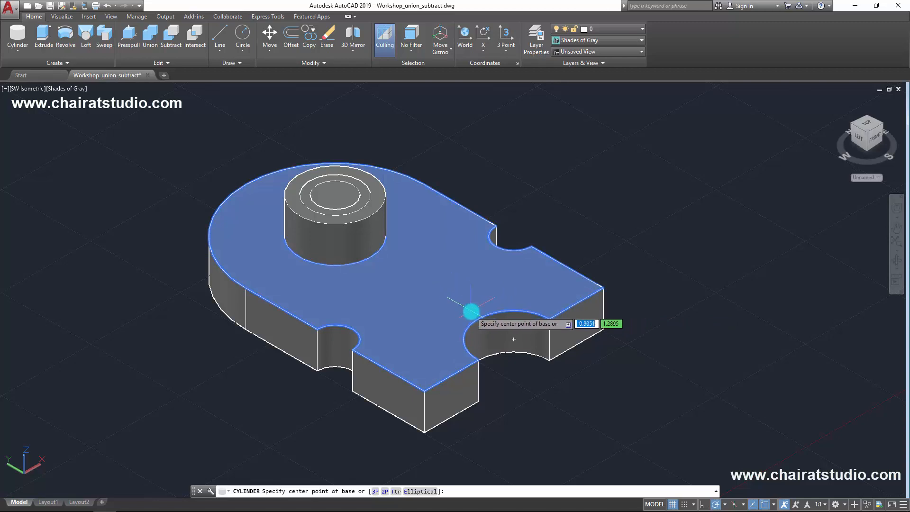
pyautogui.click(451, 297)
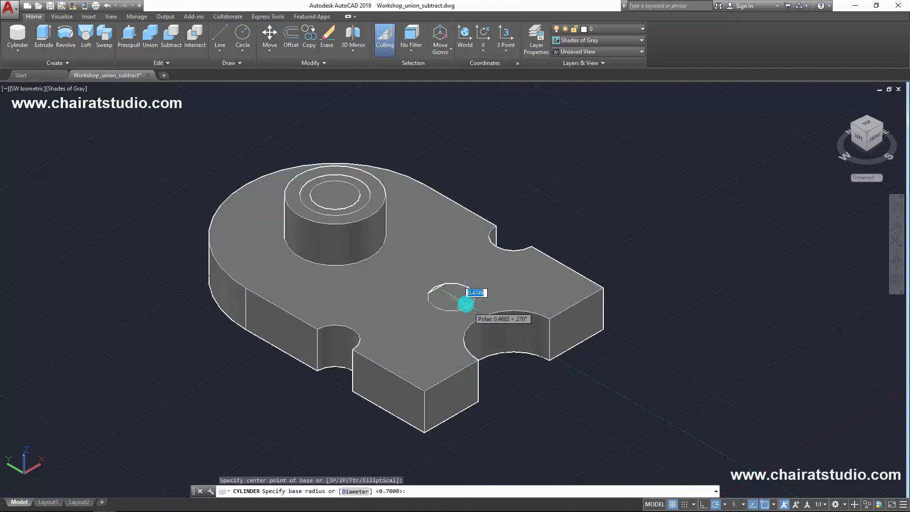
pyautogui.write('0.5')
pyautogui.press('Return')
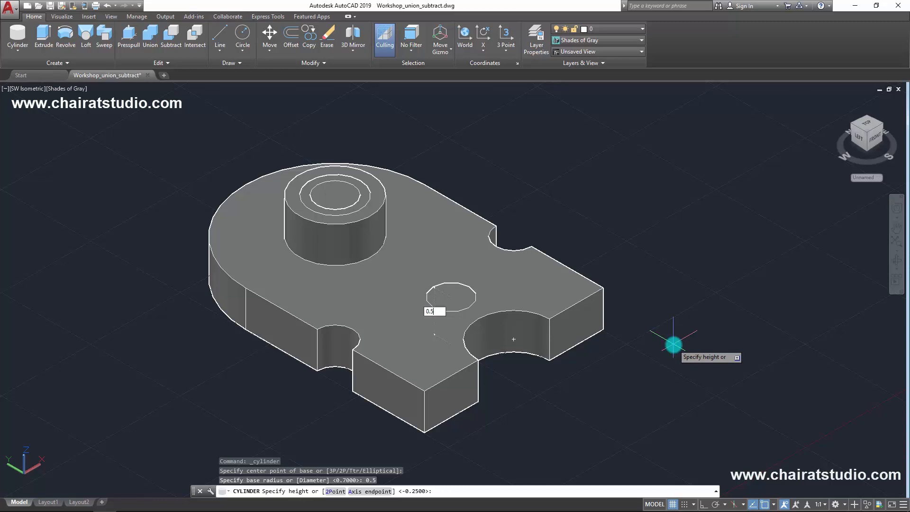
pyautogui.press('Return')
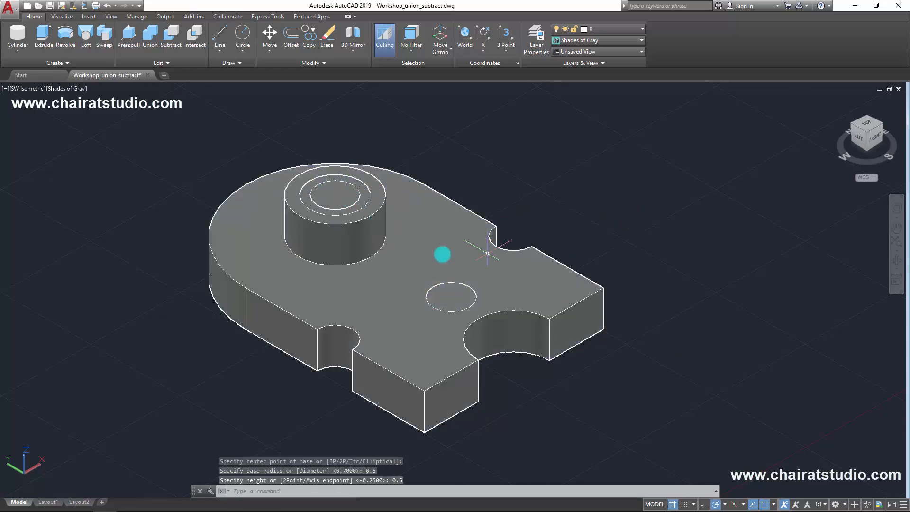
# - Subtract the 0.7 radius boss cylinder and the 0.5 radius plate cylinder from the merged solid
pyautogui.click(171, 34)
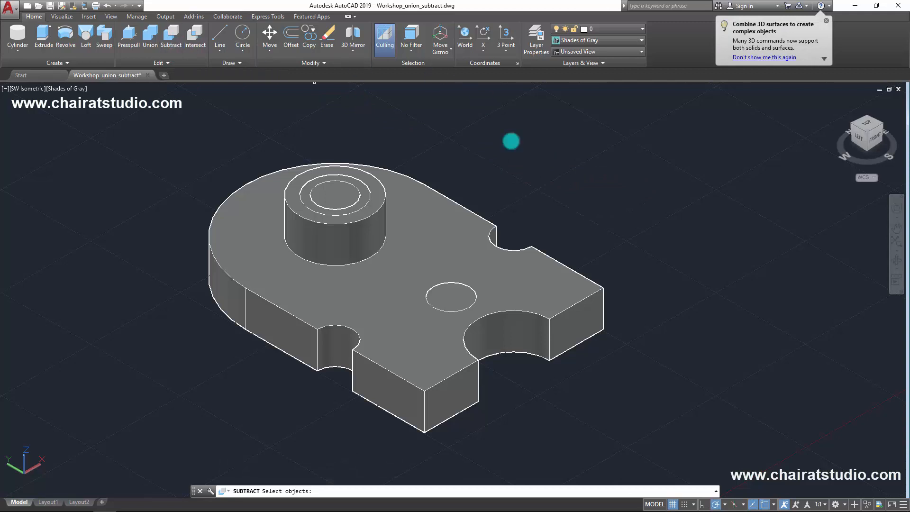
pyautogui.click(467, 244)
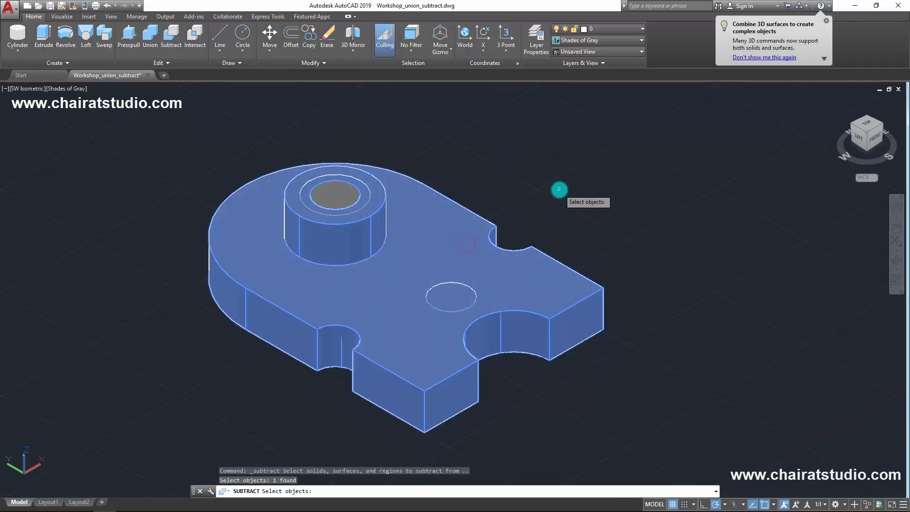
pyautogui.press('Return')
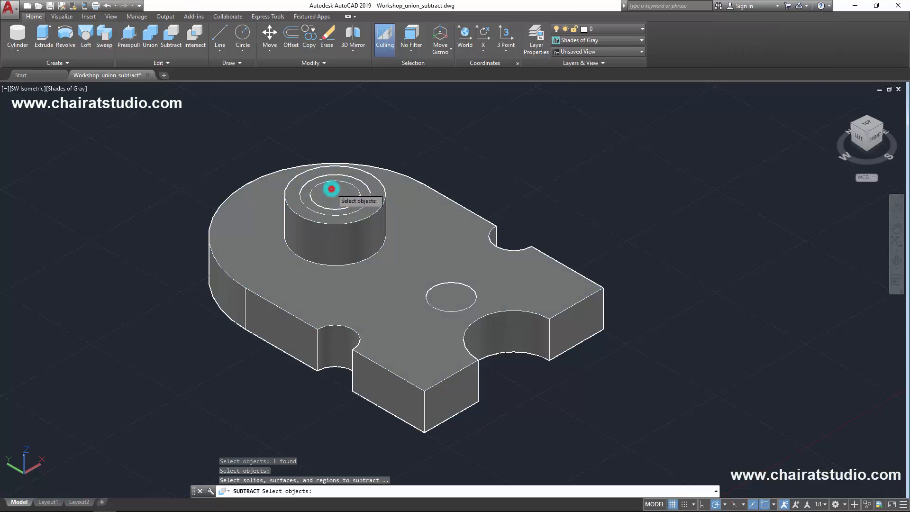
pyautogui.click(331, 188)
pyautogui.click(459, 299)
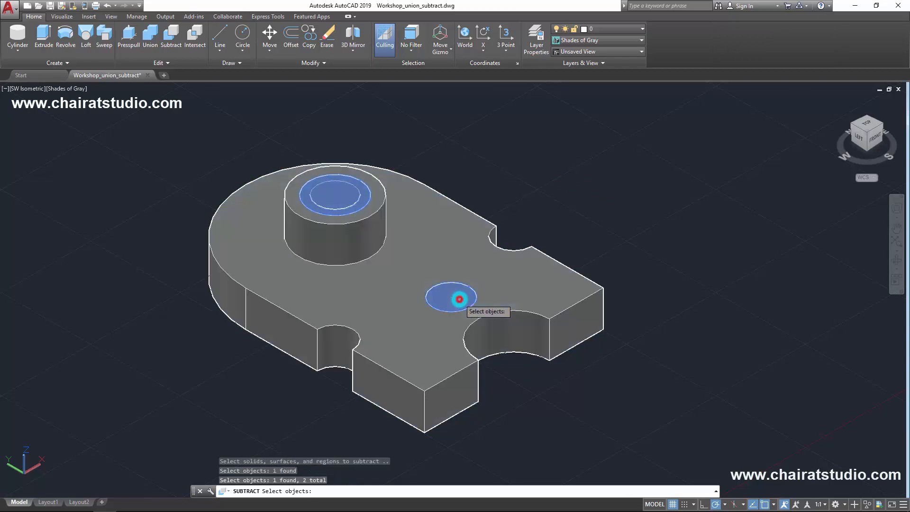
pyautogui.press('Return')
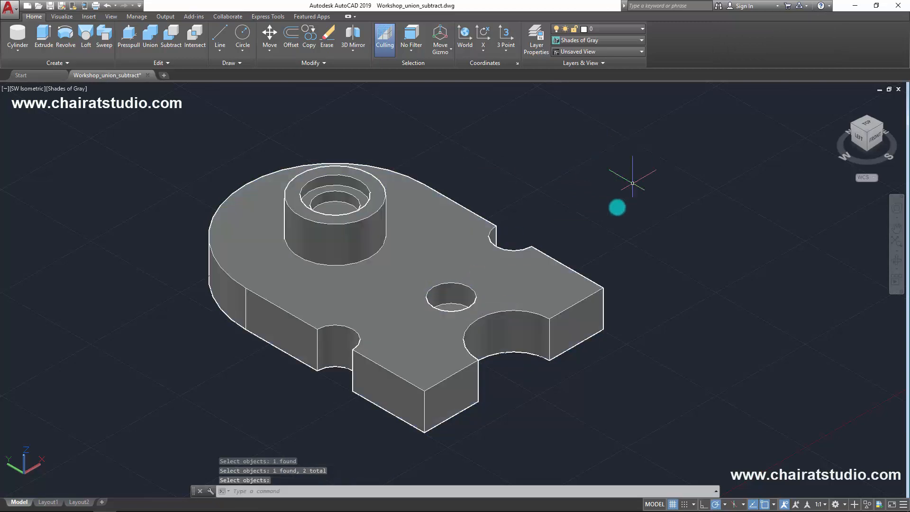
pyautogui.moveTo(456, 241); pyautogui.dragTo(474, 214, button='middle')
pyautogui.scroll(3, 468, 223)
pyautogui.scroll(-4, 474, 213)
pyautogui.scroll(2, 474, 212)
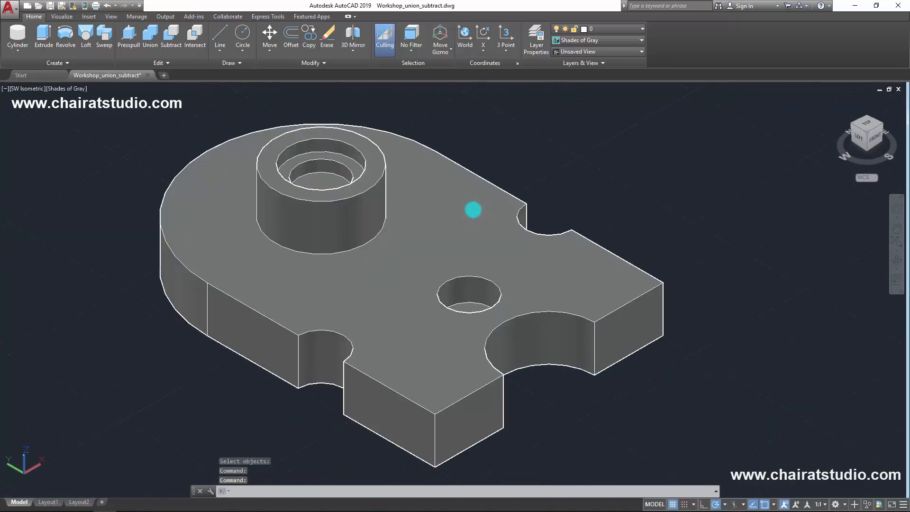